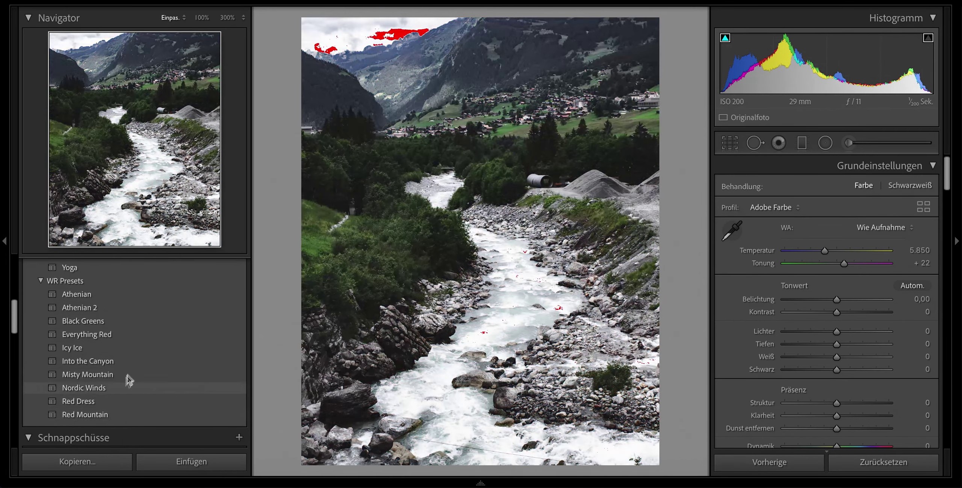
pyautogui.click(128, 374)
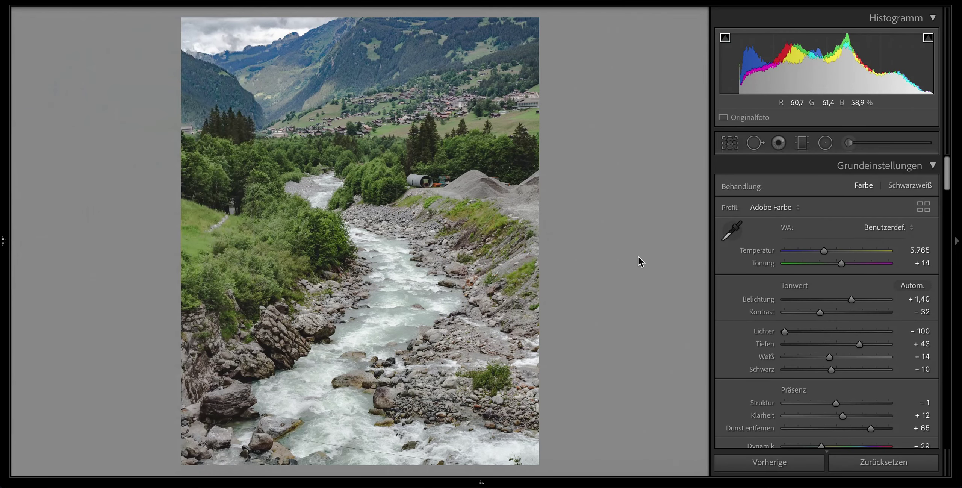
# Fine-tune the white balance temperature and tint, and set Belichtung to +1,00.
pyautogui.moveTo(824, 250)
pyautogui.mouseDown()
pyautogui.moveTo(834, 251)
pyautogui.moveTo(824, 253)
pyautogui.mouseUp()
pyautogui.moveTo(848, 301); pyautogui.dragTo(845, 301)
pyautogui.moveTo(841, 263)
pyautogui.mouseDown()
pyautogui.moveTo(829, 251)
pyautogui.moveTo(838, 267)
pyautogui.moveTo(826, 267)
pyautogui.moveTo(846, 257)
pyautogui.mouseUp()
# Set Kontrast to −20, Lichter to −65, Schwarz to −6, Dunst entfernen to +51 and Dynamik to −31.
pyautogui.scroll(-2, 841, 271)
pyautogui.moveTo(829, 314)
pyautogui.mouseDown()
pyautogui.moveTo(838, 315)
pyautogui.moveTo(819, 316)
pyautogui.moveTo(830, 328)
pyautogui.mouseUp()
pyautogui.moveTo(789, 287); pyautogui.dragTo(805, 294)
pyautogui.scroll(-3, 805, 295)
pyautogui.moveTo(871, 323); pyautogui.dragTo(833, 356)
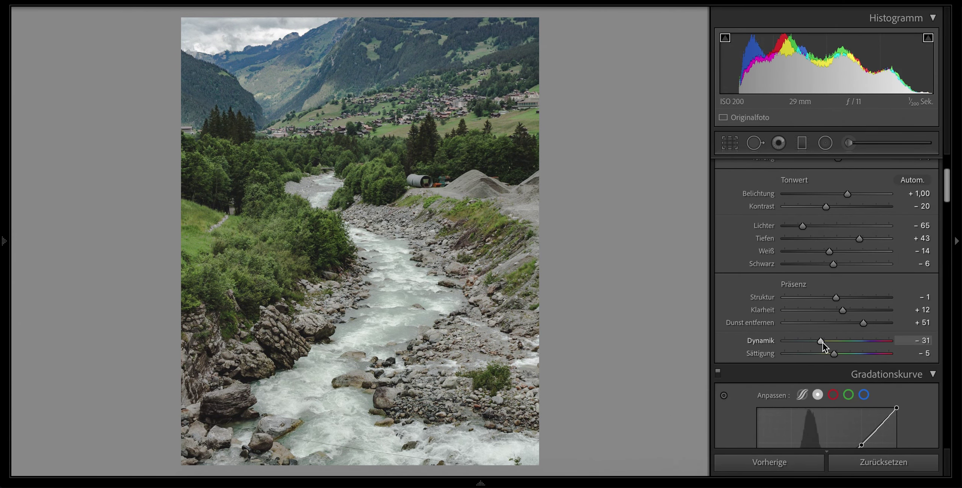
# Undo the last point curve edit and set the parametric curve to Lichter −70, Helle Mitteltöne +2, Dunkle Mitteltöne −26 and Tiefen −46.
pyautogui.scroll(-5, 826, 342)
pyautogui.hotkey('ctrl', 'z')
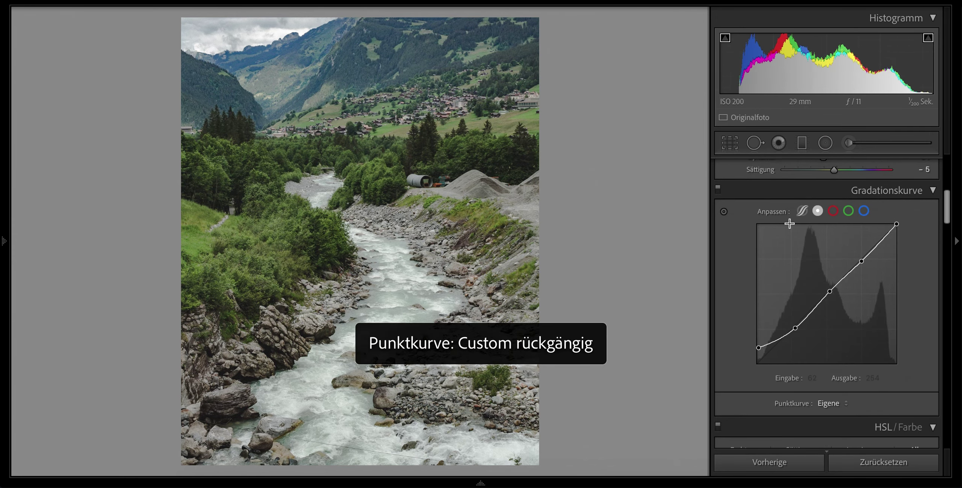
pyautogui.click(802, 211)
pyautogui.moveTo(776, 406); pyautogui.dragTo(799, 410)
pyautogui.scroll(-2, 799, 410)
pyautogui.moveTo(844, 380); pyautogui.dragTo(826, 393)
pyautogui.moveTo(834, 405); pyautogui.dragTo(815, 406)
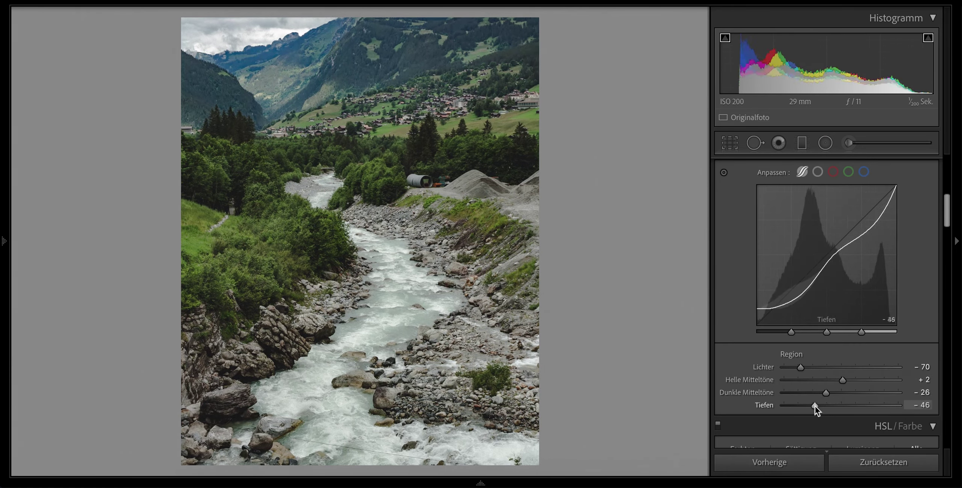
# Refine the shadow, midtone and highlight points of the point curve and lower its white point to output 251.
pyautogui.click(817, 171)
pyautogui.moveTo(758, 323); pyautogui.dragTo(795, 285)
pyautogui.moveTo(830, 252); pyautogui.dragTo(828, 253)
pyautogui.moveTo(862, 222)
pyautogui.mouseDown()
pyautogui.moveTo(868, 227)
pyautogui.moveTo(860, 223)
pyautogui.mouseUp()
pyautogui.moveTo(897, 185); pyautogui.dragTo(899, 187)
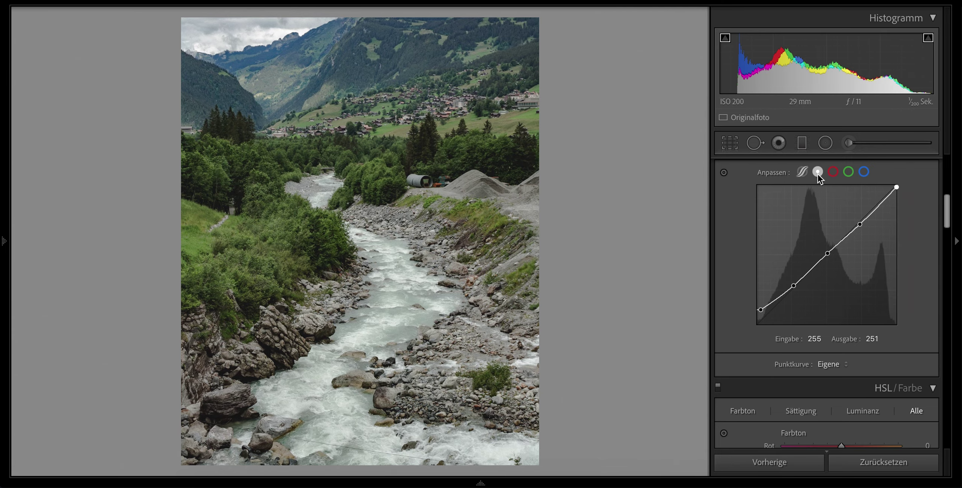
pyautogui.moveTo(795, 286); pyautogui.dragTo(761, 307)
pyautogui.moveTo(827, 253); pyautogui.dragTo(828, 256)
pyautogui.moveTo(860, 224); pyautogui.dragTo(860, 222)
# Readjust the white balance to Temperatur 6.047 and Tonung −3.
pyautogui.scroll(8, 833, 305)
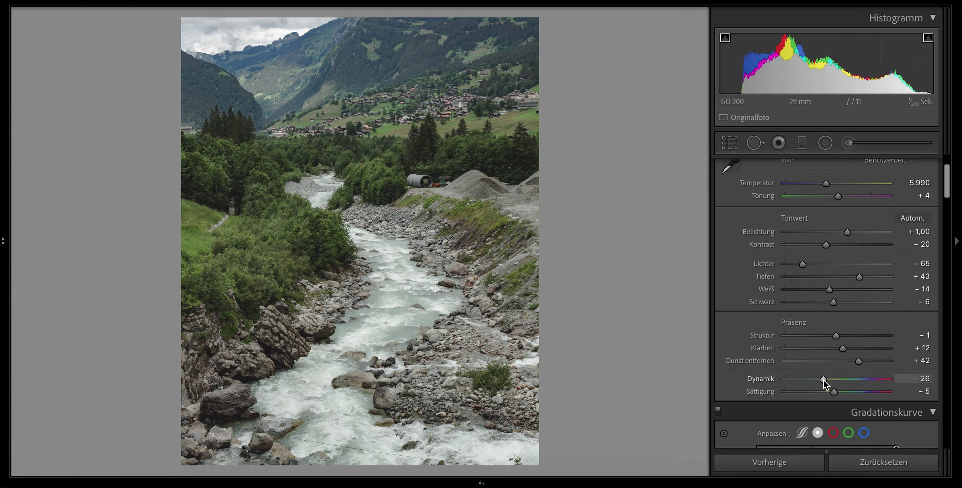
pyautogui.moveTo(826, 185); pyautogui.dragTo(830, 185)
pyautogui.click(836, 196)
# Shift the HSL hues to Grün +5, Aquamarin −60 and Blau −18.
pyautogui.scroll(-15, 851, 271)
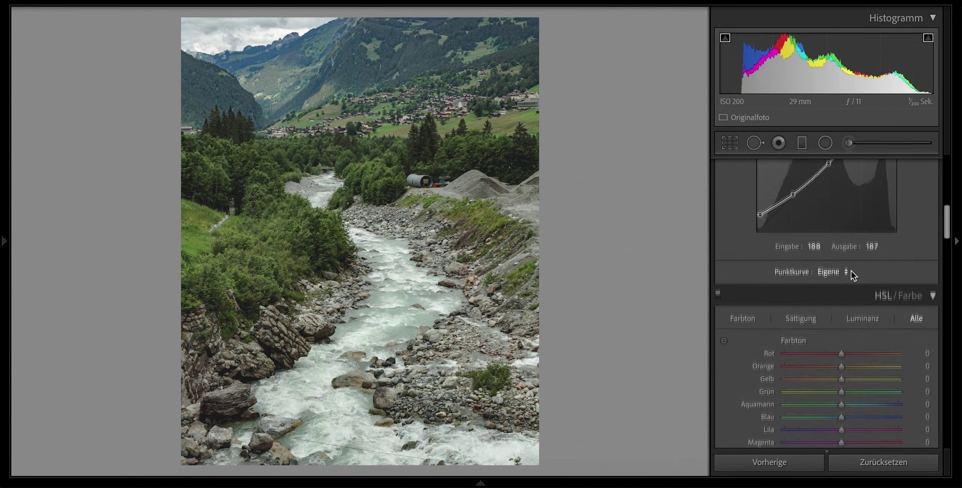
pyautogui.moveTo(841, 266); pyautogui.dragTo(844, 248)
pyautogui.scroll(-3, 843, 249)
# Set the HSL saturation to Rot 0, Orange +15, Gelb +18, Grün +9, Aquamarin −12 and Blau −35.
pyautogui.moveTo(851, 312); pyautogui.dragTo(821, 314)
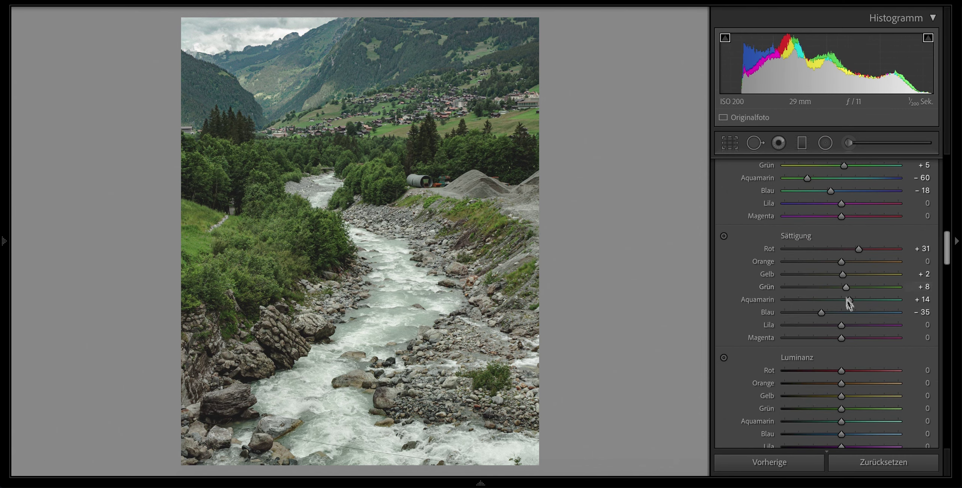
pyautogui.moveTo(849, 288); pyautogui.dragTo(846, 289)
pyautogui.moveTo(859, 248); pyautogui.dragTo(841, 250)
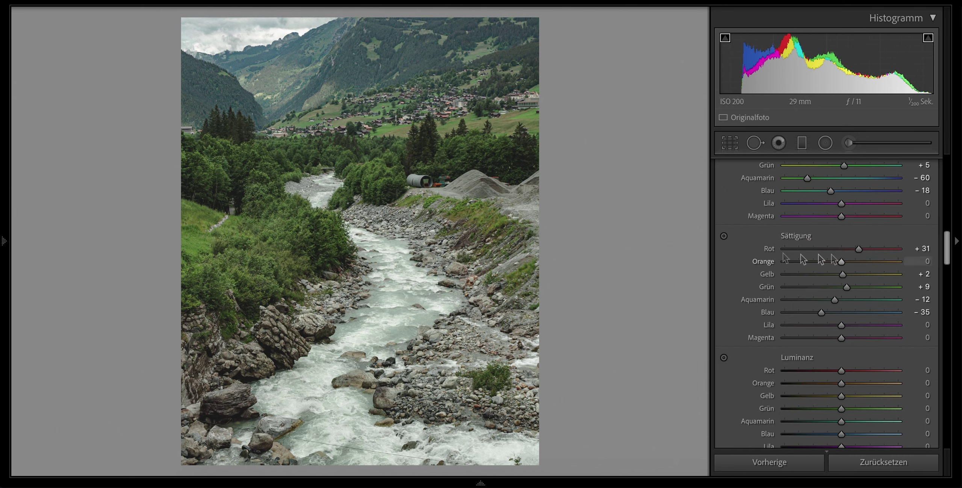
pyautogui.scroll(-1, 805, 292)
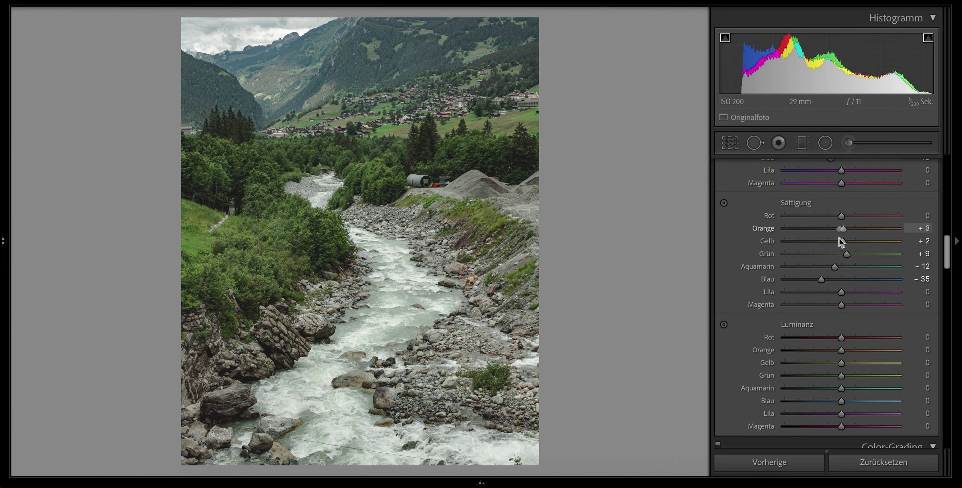
pyautogui.moveTo(855, 233); pyautogui.dragTo(850, 235)
# Set the HSL luminance to Orange +7, Gelb +13, Grün −29 and Blau +19.
pyautogui.moveTo(843, 241); pyautogui.dragTo(853, 272)
pyautogui.scroll(-3, 851, 247)
pyautogui.scroll(-2, 826, 294)
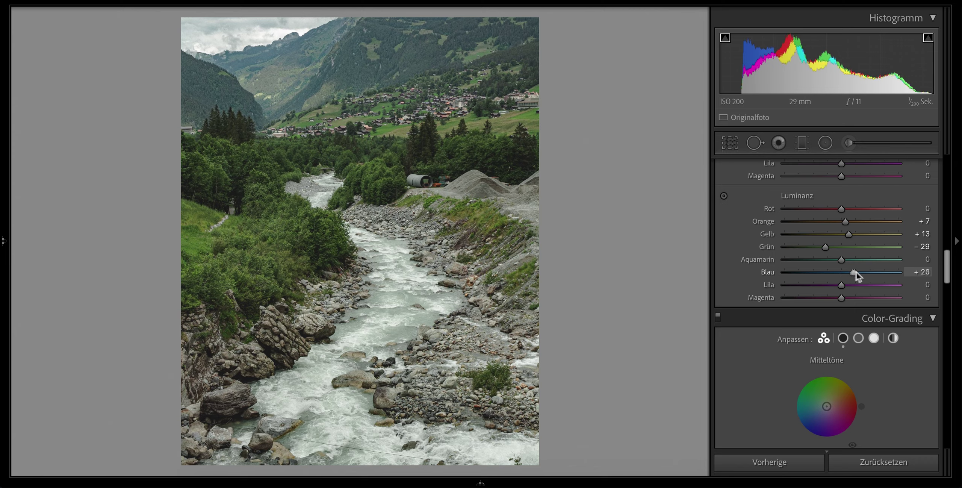
pyautogui.scroll(-2, 854, 271)
pyautogui.scroll(9, 854, 271)
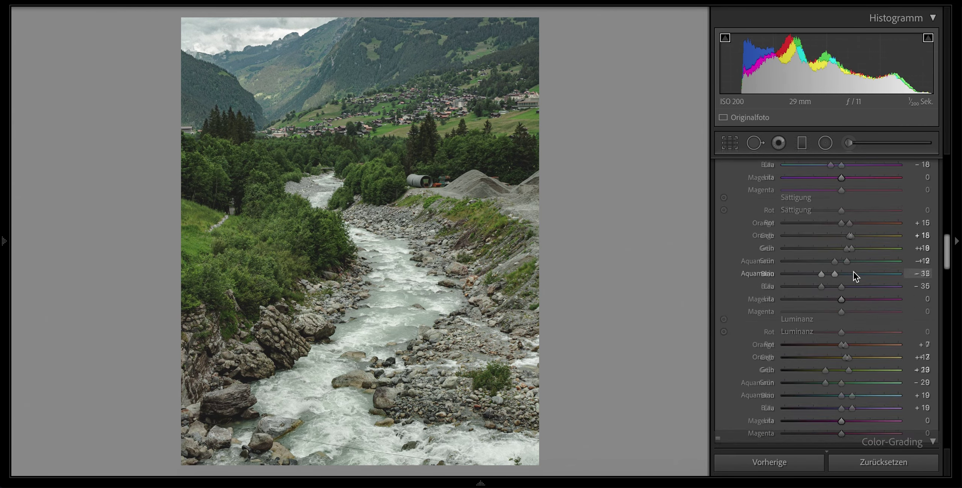
pyautogui.scroll(2, 854, 271)
pyautogui.scroll(-1, 854, 271)
# Remove the path and small structure in the meadow on the left bank with a spot repair sampled from nearby greenery.
pyautogui.click(754, 143)
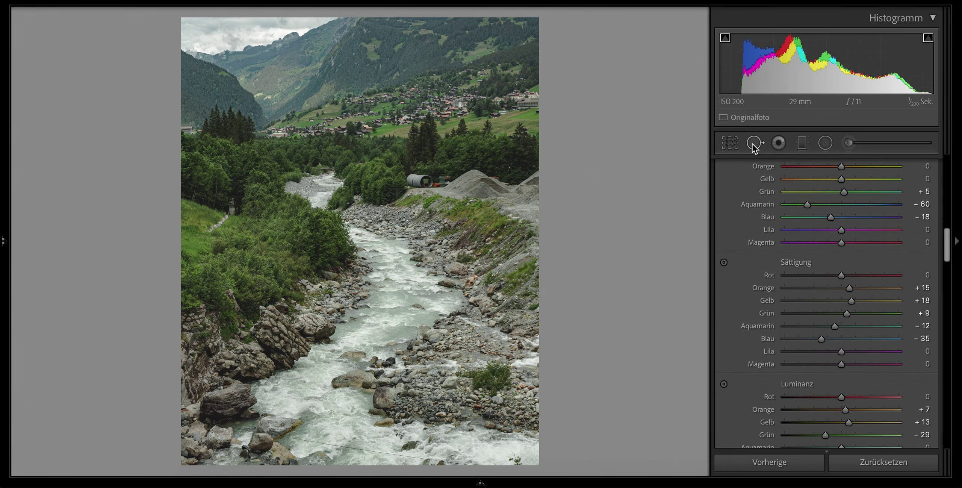
pyautogui.click(217, 223)
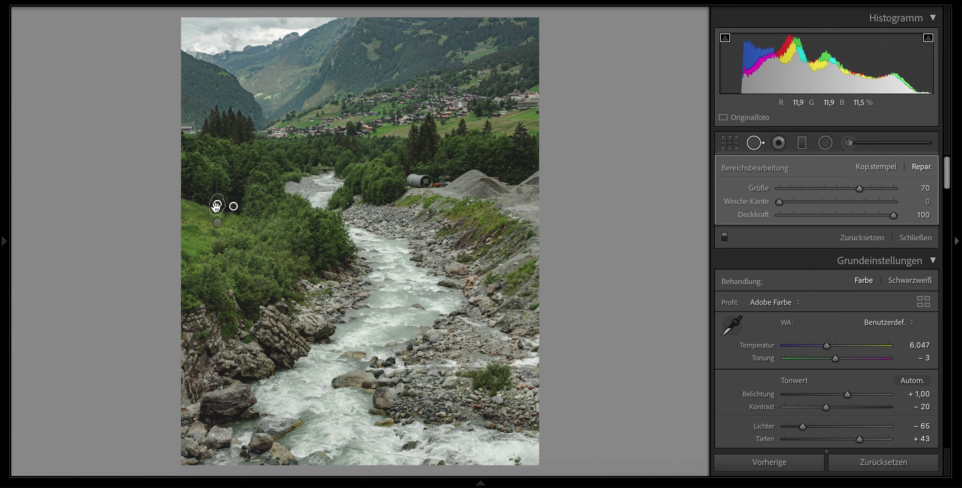
pyautogui.press('Return')
pyautogui.press('q')
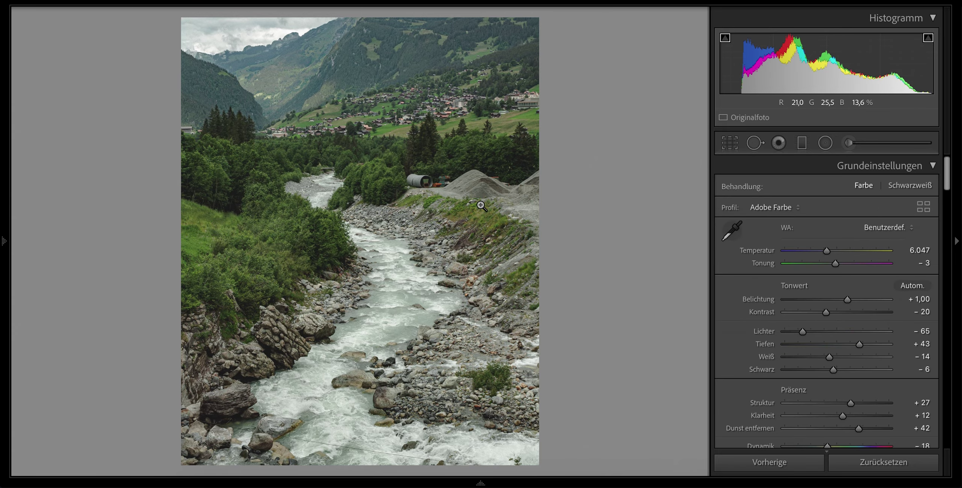
# Remove the concrete pipe and machinery beside the gravel mounds with a size 70 repair stroke sampled from the trees above.
pyautogui.click(761, 145)
pyautogui.press('z')
pyautogui.press('z')
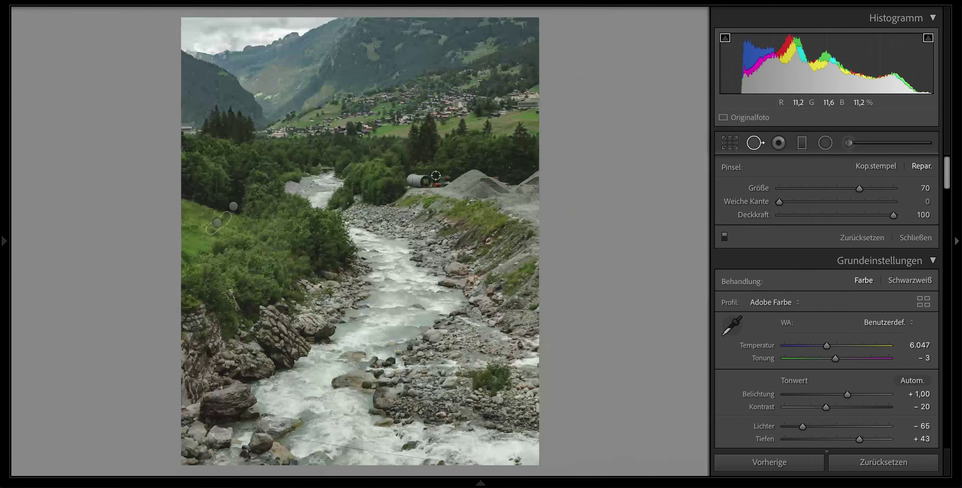
pyautogui.click(429, 185)
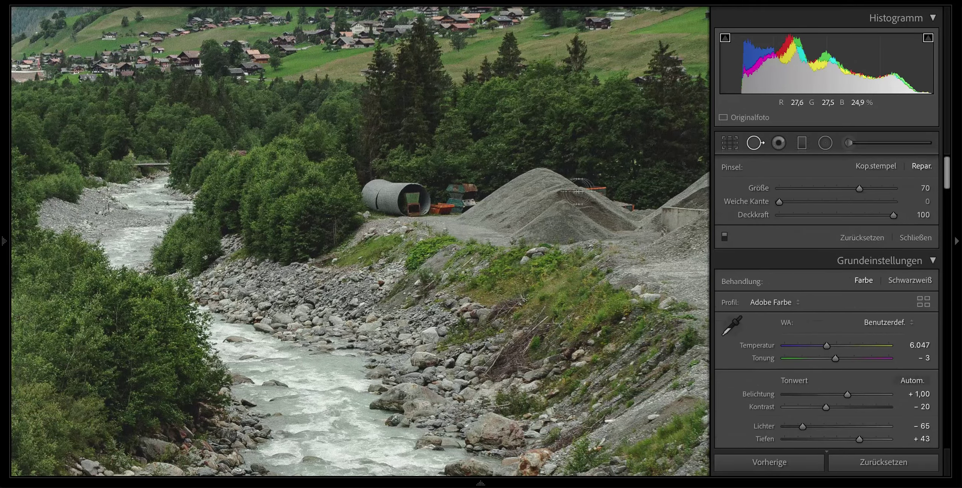
pyautogui.moveTo(399, 200)
pyautogui.mouseDown()
pyautogui.moveTo(365, 190)
pyautogui.moveTo(453, 195)
pyautogui.mouseUp()
pyautogui.moveTo(302, 240)
pyautogui.mouseDown()
pyautogui.moveTo(286, 229)
pyautogui.moveTo(315, 252)
pyautogui.moveTo(296, 243)
pyautogui.moveTo(295, 207)
pyautogui.mouseUp()
pyautogui.moveTo(459, 143)
pyautogui.mouseDown()
pyautogui.moveTo(434, 158)
pyautogui.moveTo(434, 147)
pyautogui.mouseUp()
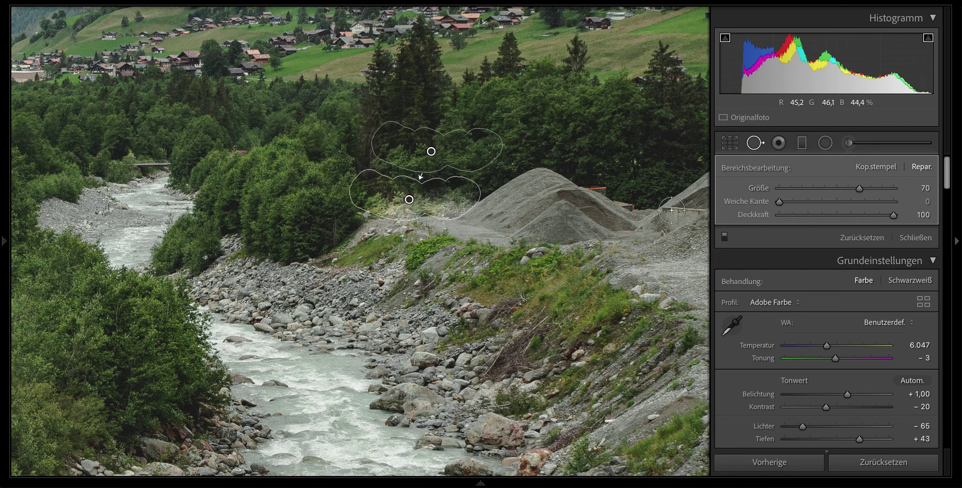
# Cover the gravel mounds with vegetation sampled from the grassy slope below and blend the patch with an additional repair stroke.
pyautogui.moveTo(624, 206)
pyautogui.mouseDown()
pyautogui.moveTo(556, 190)
pyautogui.moveTo(466, 210)
pyautogui.moveTo(537, 226)
pyautogui.moveTo(602, 213)
pyautogui.moveTo(636, 218)
pyautogui.moveTo(560, 249)
pyautogui.mouseUp()
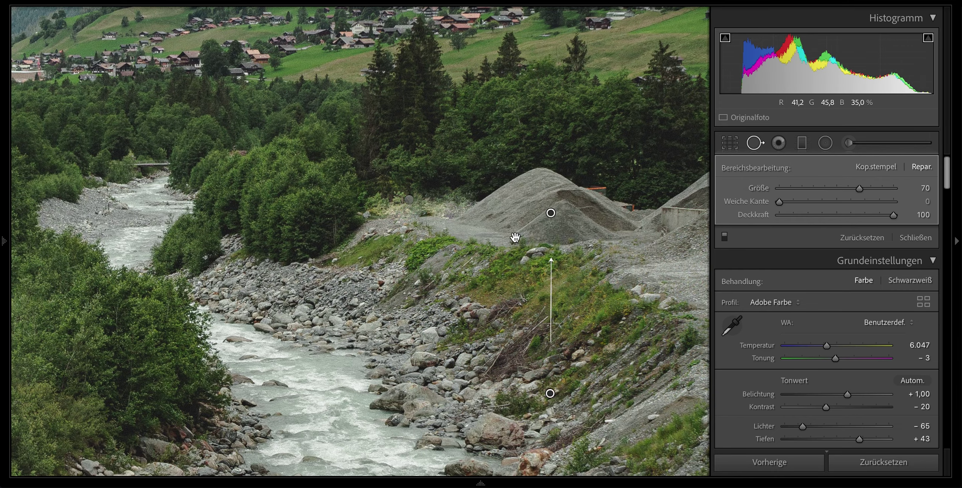
pyautogui.moveTo(536, 342)
pyautogui.mouseDown()
pyautogui.moveTo(512, 326)
pyautogui.moveTo(531, 272)
pyautogui.moveTo(505, 266)
pyautogui.moveTo(515, 271)
pyautogui.mouseUp()
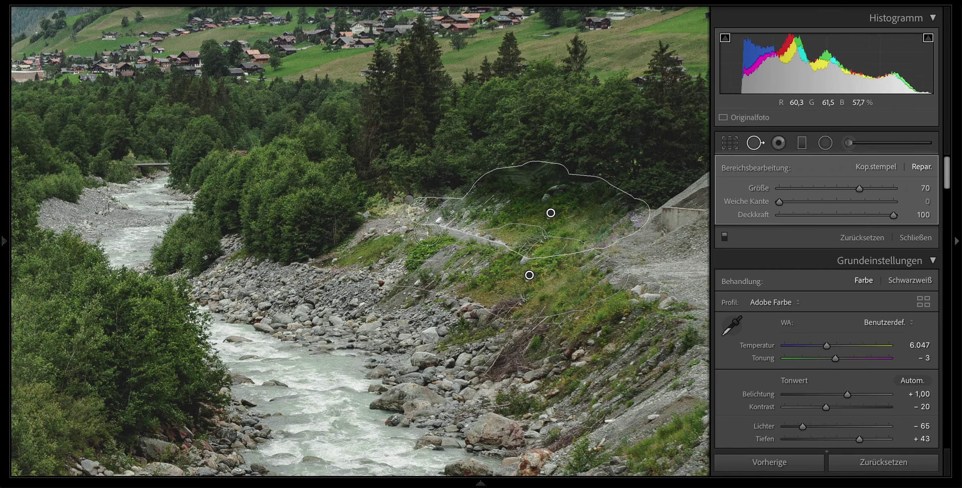
pyautogui.click(410, 199)
pyautogui.moveTo(376, 220); pyautogui.dragTo(500, 250)
pyautogui.moveTo(543, 189)
pyautogui.mouseDown()
pyautogui.moveTo(552, 161)
pyautogui.moveTo(542, 208)
pyautogui.mouseUp()
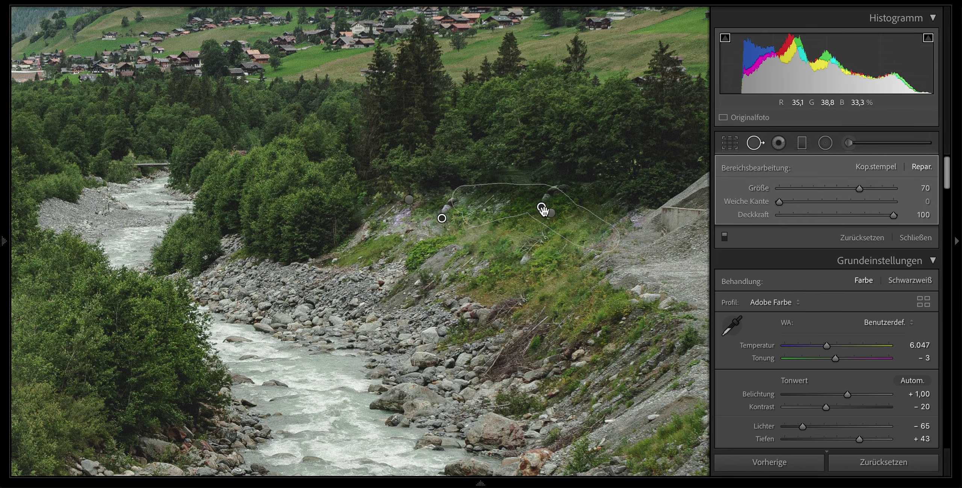
pyautogui.press('q')
pyautogui.click(591, 221)
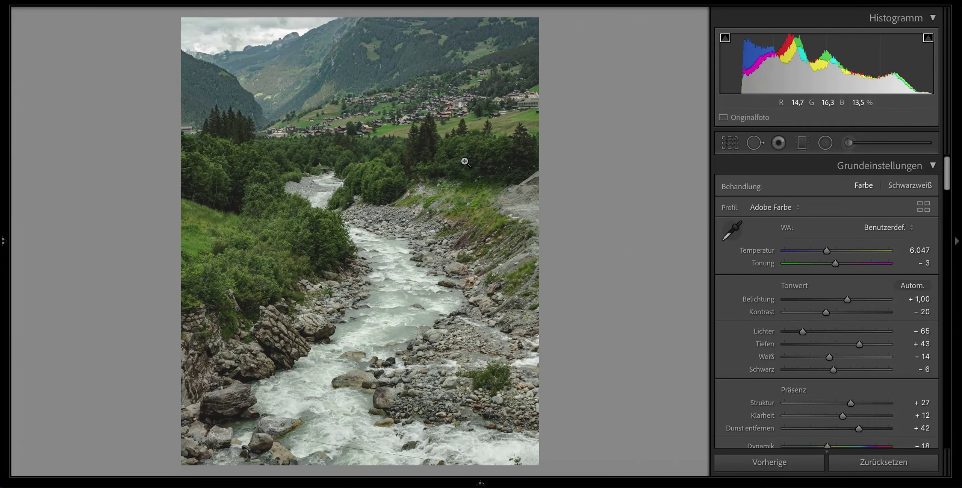
# Discard a trial repair on the patched slope and blend the area below the trees with a broad new repair stroke.
pyautogui.click(444, 176)
pyautogui.press('q')
pyautogui.moveTo(620, 188)
pyautogui.mouseDown()
pyautogui.moveTo(518, 183)
pyautogui.moveTo(366, 194)
pyautogui.moveTo(502, 169)
pyautogui.moveTo(620, 188)
pyautogui.mouseUp()
pyautogui.moveTo(545, 15); pyautogui.dragTo(505, 130)
pyautogui.press('Delete')
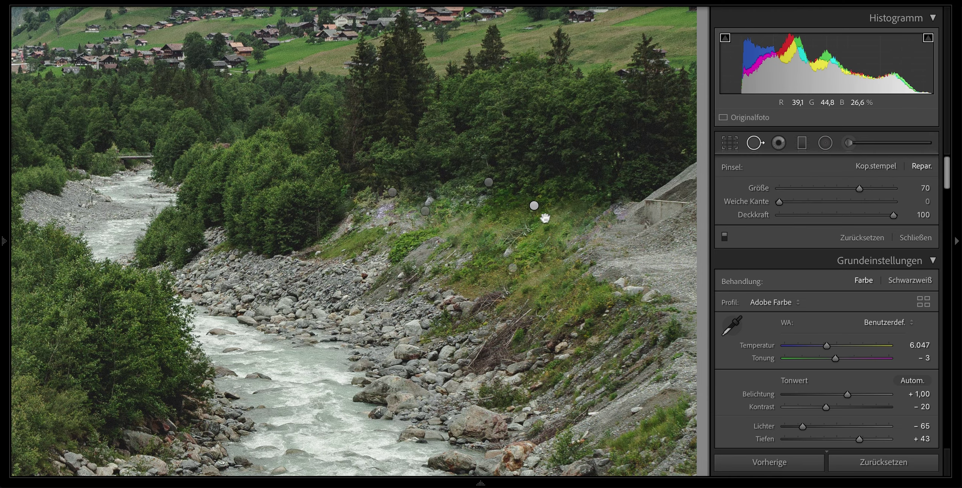
pyautogui.moveTo(330, 207)
pyautogui.mouseDown()
pyautogui.moveTo(495, 202)
pyautogui.moveTo(597, 217)
pyautogui.mouseUp()
pyautogui.moveTo(413, 172); pyautogui.dragTo(494, 176)
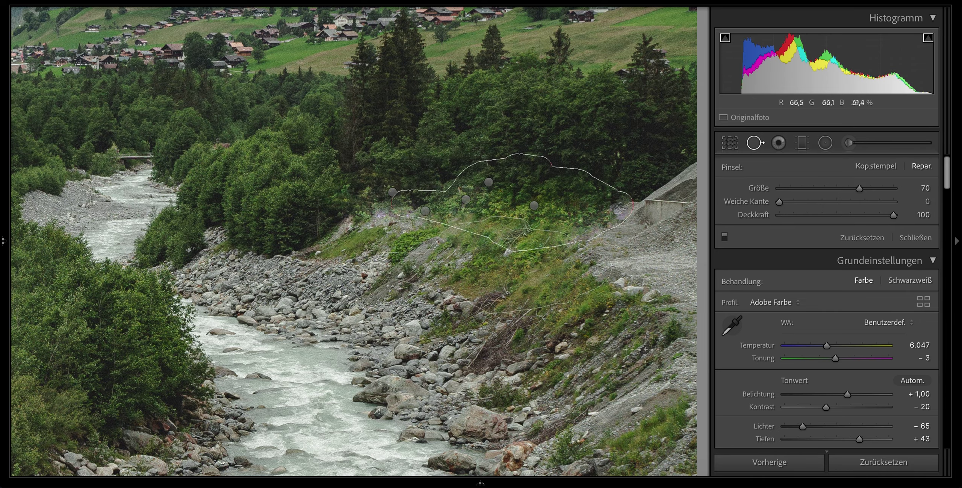
pyautogui.press('q')
pyautogui.click(605, 310)
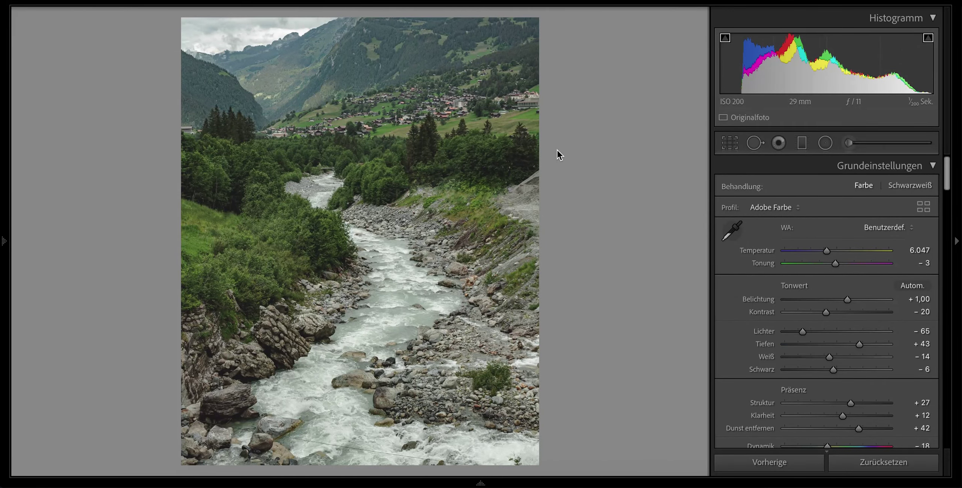
# Crop the photo tighter from its upper right corner, keeping the portrait format.
pyautogui.press('r')
pyautogui.moveTo(539, 17); pyautogui.dragTo(508, 65)
pyautogui.press('Return')
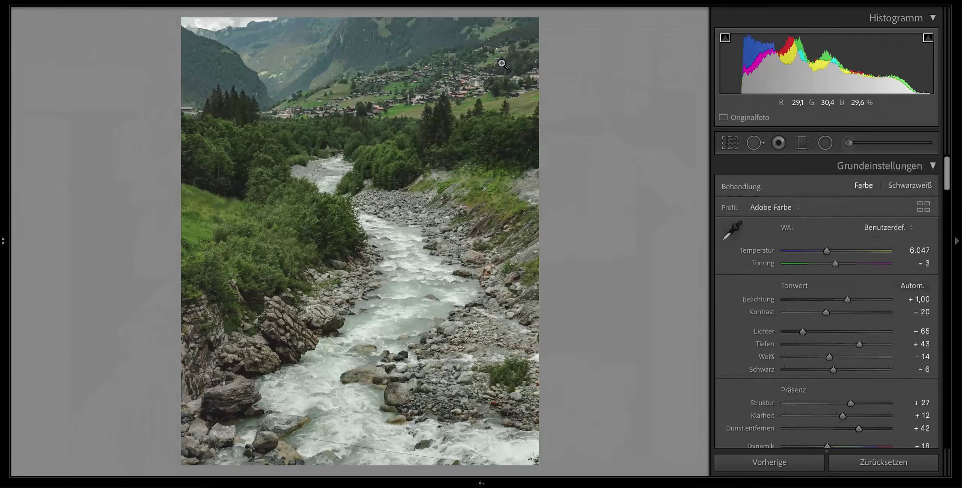
# Repair the grey patch at the photo's right edge with grass sampled from the slope beside it.
pyautogui.click(537, 176)
pyautogui.press('q')
pyautogui.moveTo(506, 164); pyautogui.dragTo(506, 164)
pyautogui.moveTo(391, 459); pyautogui.dragTo(417, 227)
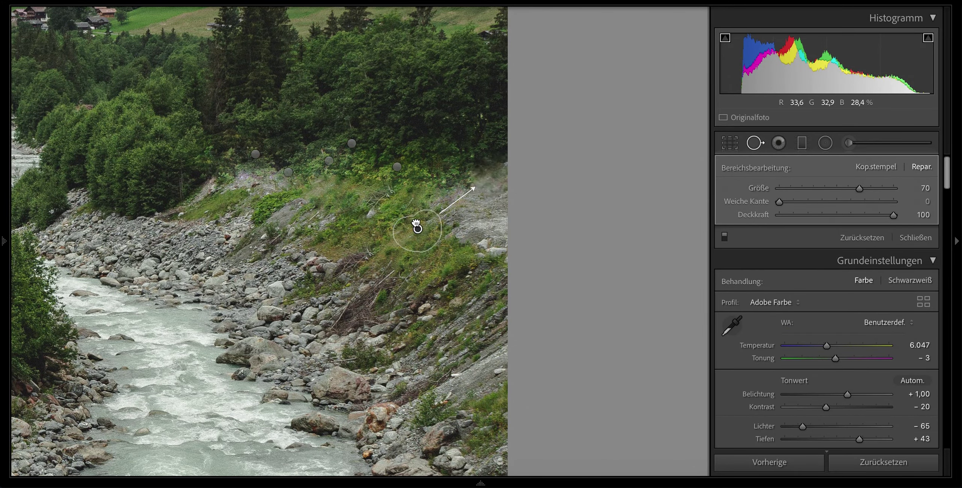
pyautogui.click(485, 149)
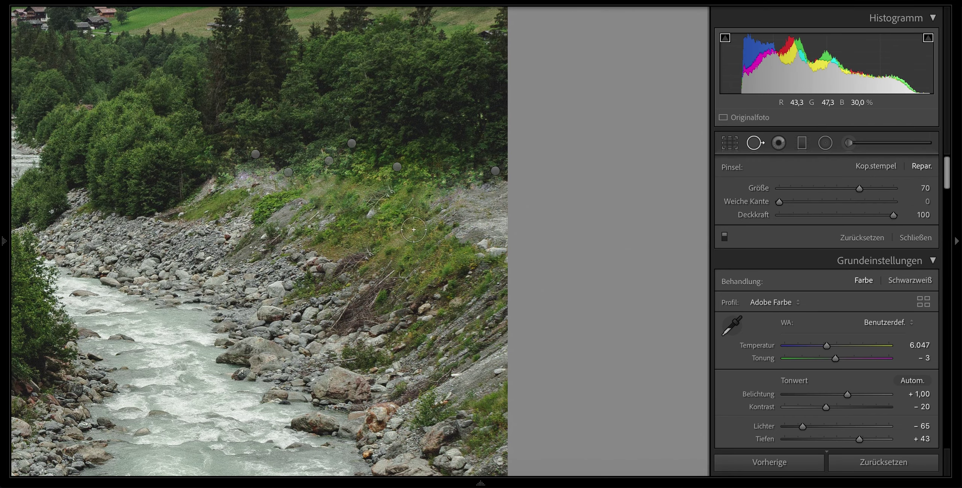
pyautogui.moveTo(195, 192)
pyautogui.mouseDown()
pyautogui.moveTo(323, 186)
pyautogui.moveTo(490, 205)
pyautogui.mouseUp()
pyautogui.moveTo(343, 243)
pyautogui.mouseDown()
pyautogui.moveTo(382, 161)
pyautogui.moveTo(374, 157)
pyautogui.moveTo(394, 160)
pyautogui.mouseUp()
pyautogui.hotkey('ctrl', 'z')
# Remove the cable spanning the foreground river with two repair strokes along its length.
pyautogui.press('q')
pyautogui.click(369, 296)
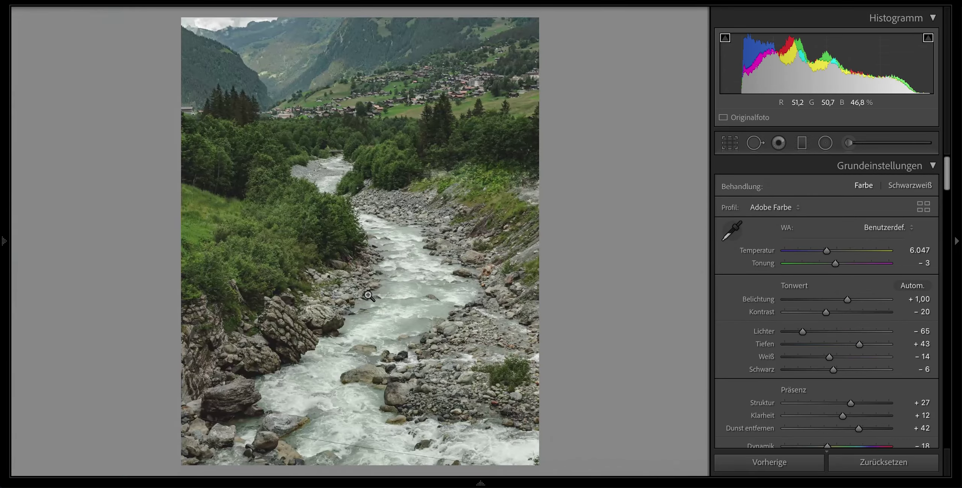
pyautogui.click(353, 401)
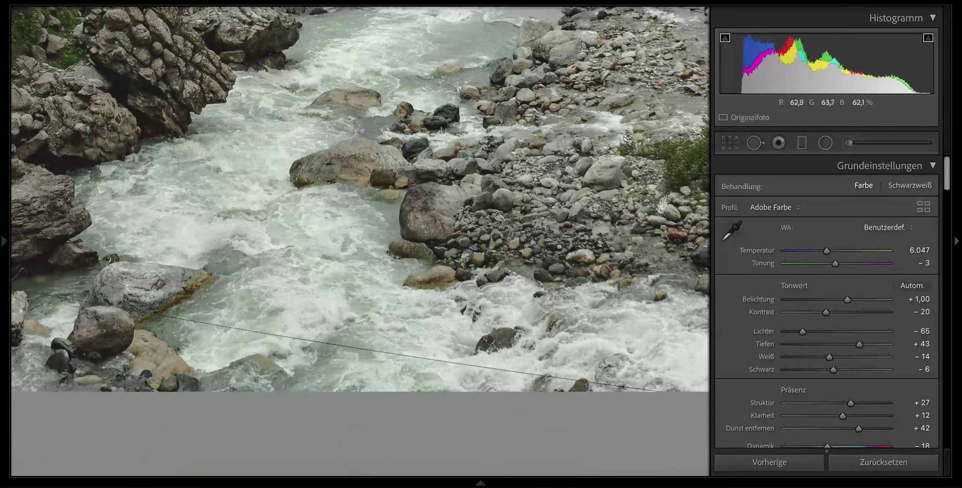
pyautogui.press('q')
pyautogui.moveTo(673, 383); pyautogui.dragTo(413, 357)
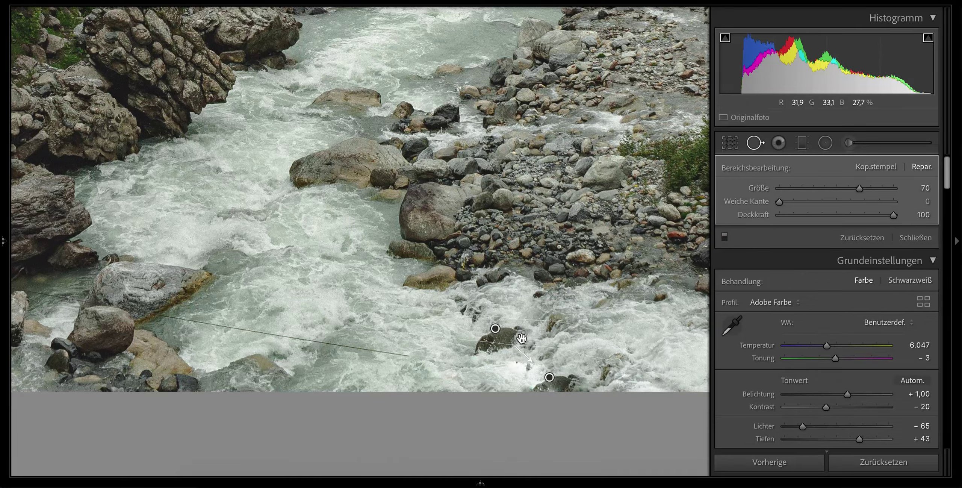
pyautogui.moveTo(414, 355); pyautogui.dragTo(137, 314)
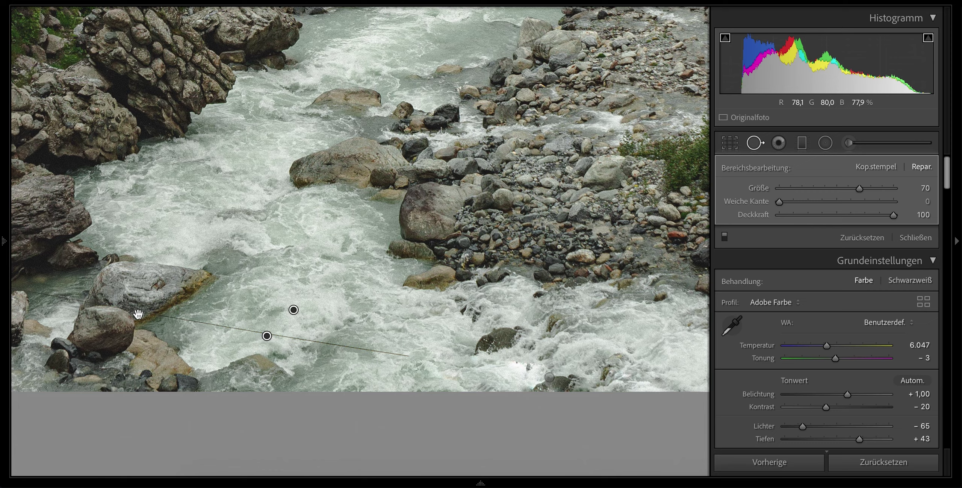
pyautogui.press('q')
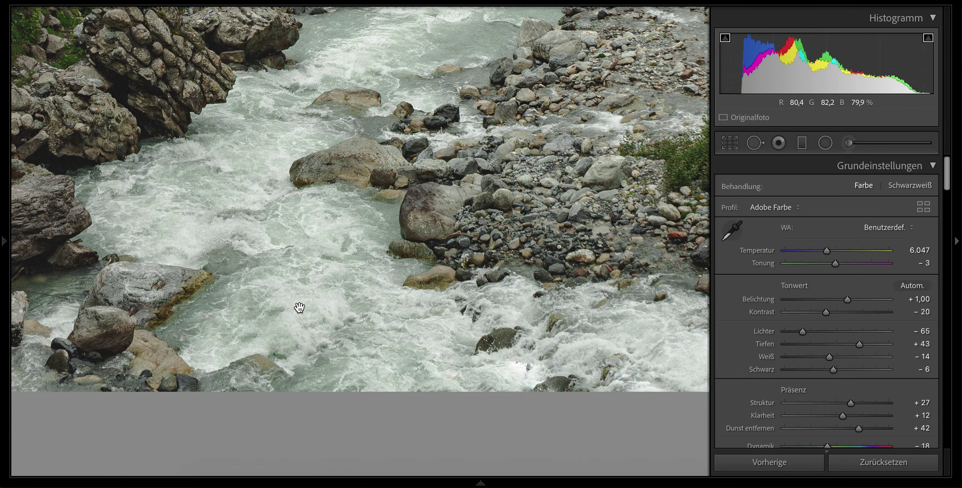
# Remove the remaining cable across the left-bank rocks, replacing the first wide repair with a narrower stroke and repositioning its source.
pyautogui.moveTo(299, 308); pyautogui.dragTo(552, 316)
pyautogui.click(751, 142)
pyautogui.moveTo(177, 273); pyautogui.dragTo(410, 318)
pyautogui.moveTo(281, 282)
pyautogui.mouseDown()
pyautogui.moveTo(280, 274)
pyautogui.moveTo(276, 294)
pyautogui.mouseUp()
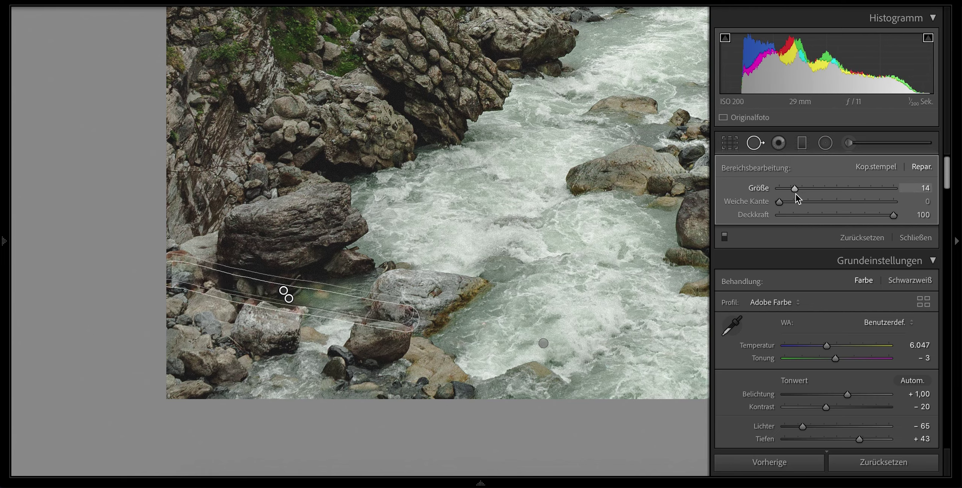
pyautogui.press('Delete')
pyautogui.moveTo(815, 188); pyautogui.dragTo(795, 189)
pyautogui.moveTo(169, 270); pyautogui.dragTo(402, 318)
pyautogui.moveTo(292, 286)
pyautogui.mouseDown()
pyautogui.moveTo(287, 312)
pyautogui.moveTo(278, 294)
pyautogui.moveTo(346, 295)
pyautogui.mouseUp()
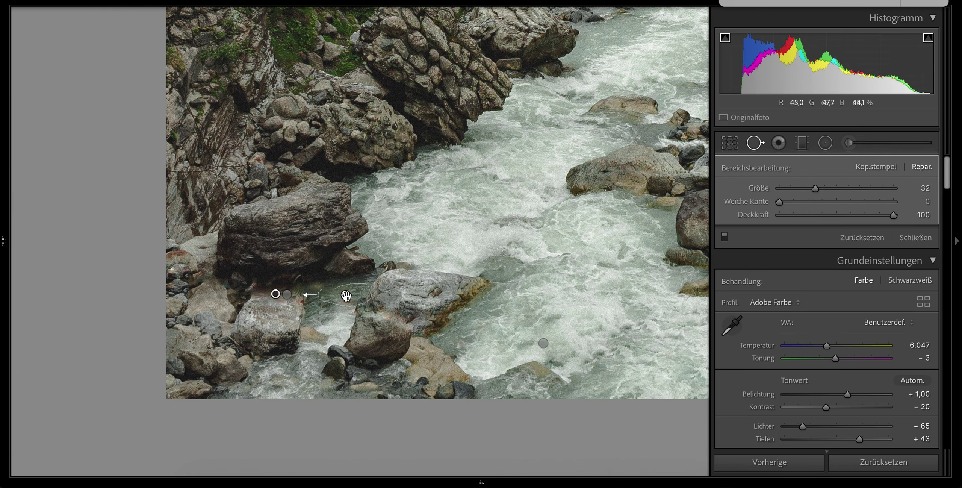
# Brush an adjustment mask over the whole river, using a 7.6 brush for the distant bend, and check its coverage with the overlay.
pyautogui.press('q')
pyautogui.press('z')
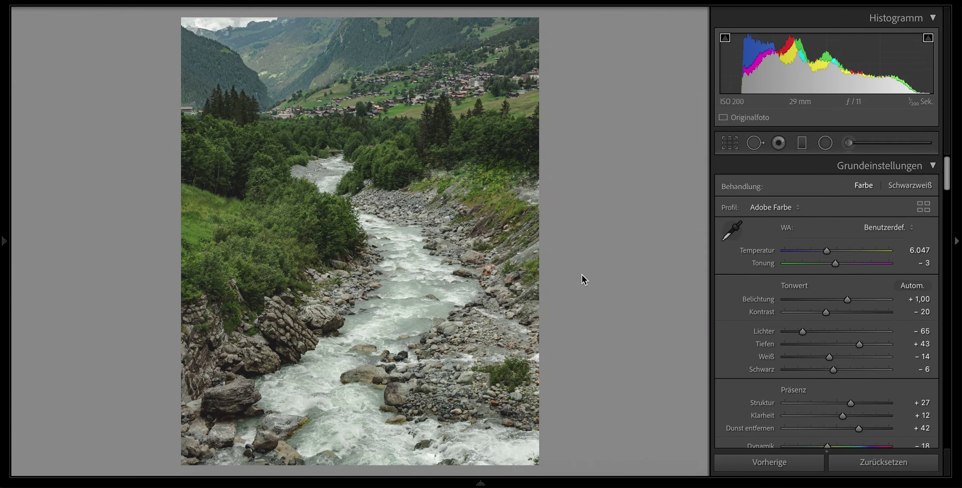
pyautogui.click(827, 144)
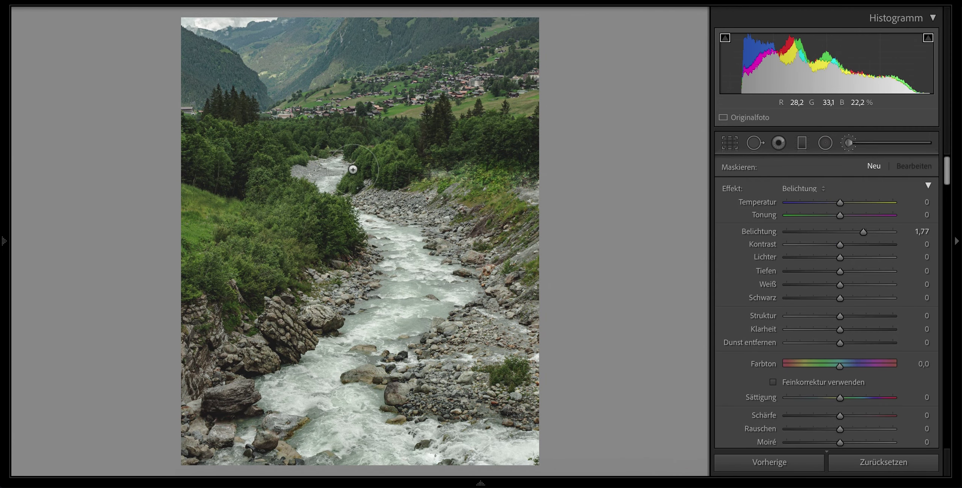
pyautogui.moveTo(363, 451)
pyautogui.mouseDown()
pyautogui.moveTo(282, 387)
pyautogui.moveTo(368, 405)
pyautogui.moveTo(412, 303)
pyautogui.moveTo(394, 336)
pyautogui.moveTo(406, 259)
pyautogui.mouseUp()
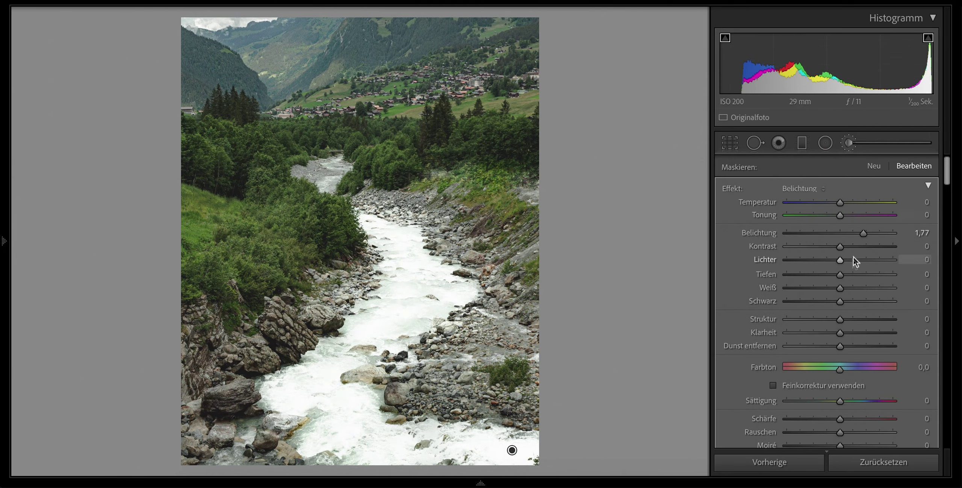
pyautogui.scroll(-8, 851, 258)
pyautogui.moveTo(812, 250); pyautogui.dragTo(794, 251)
pyautogui.moveTo(337, 193)
pyautogui.mouseDown()
pyautogui.moveTo(325, 174)
pyautogui.moveTo(340, 158)
pyautogui.mouseUp()
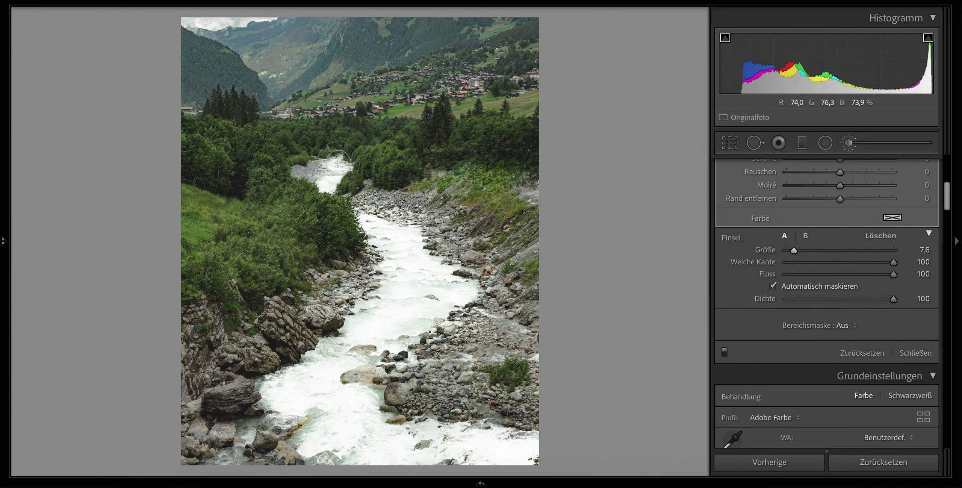
pyautogui.press('o')
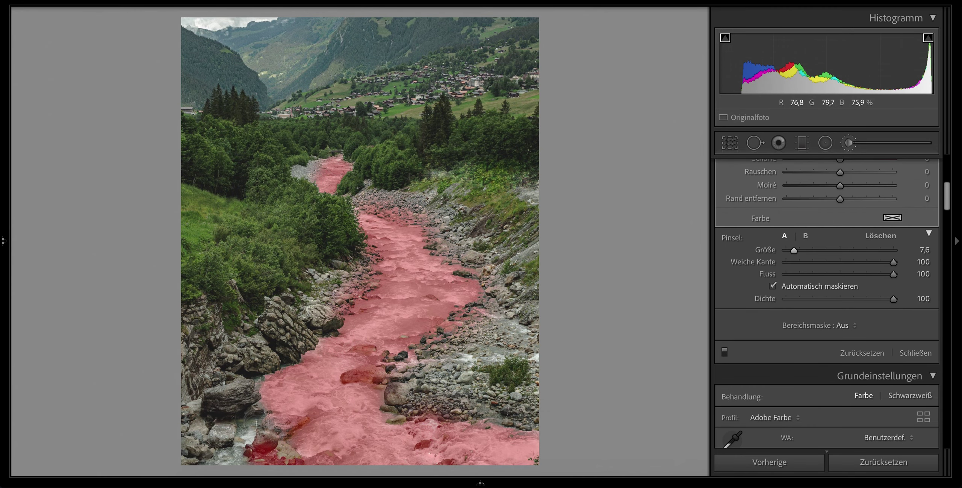
pyautogui.press('o')
# Tint the masked river turquoise with exposure 0.26, temperature -32 and saturation 25, undoing the trial hue shift.
pyautogui.scroll(7, 865, 278)
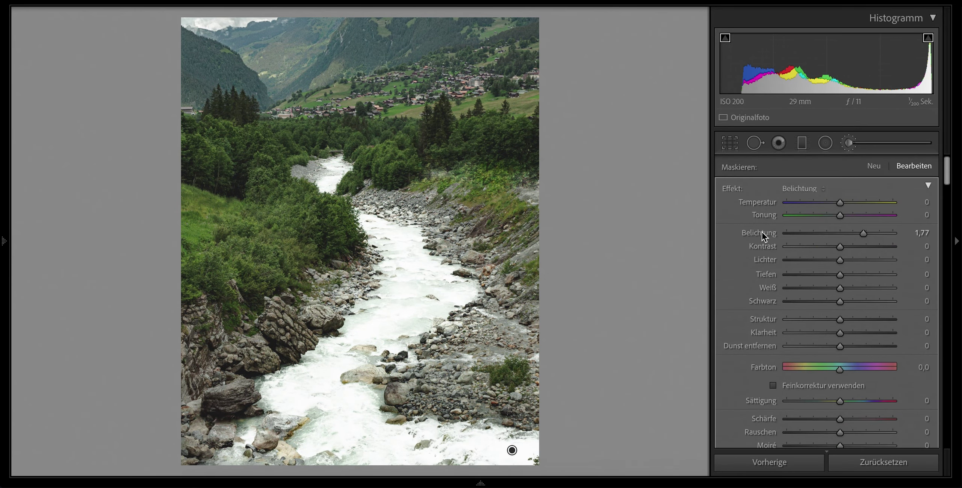
pyautogui.click(843, 233)
pyautogui.moveTo(842, 206)
pyautogui.mouseDown()
pyautogui.moveTo(818, 203)
pyautogui.moveTo(845, 218)
pyautogui.moveTo(828, 216)
pyautogui.mouseUp()
pyautogui.hotkey('ctrl', 'z')
pyautogui.moveTo(840, 369)
pyautogui.mouseDown()
pyautogui.moveTo(853, 369)
pyautogui.moveTo(833, 369)
pyautogui.mouseUp()
pyautogui.hotkey('ctrl', 'z')
pyautogui.moveTo(841, 402); pyautogui.dragTo(852, 401)
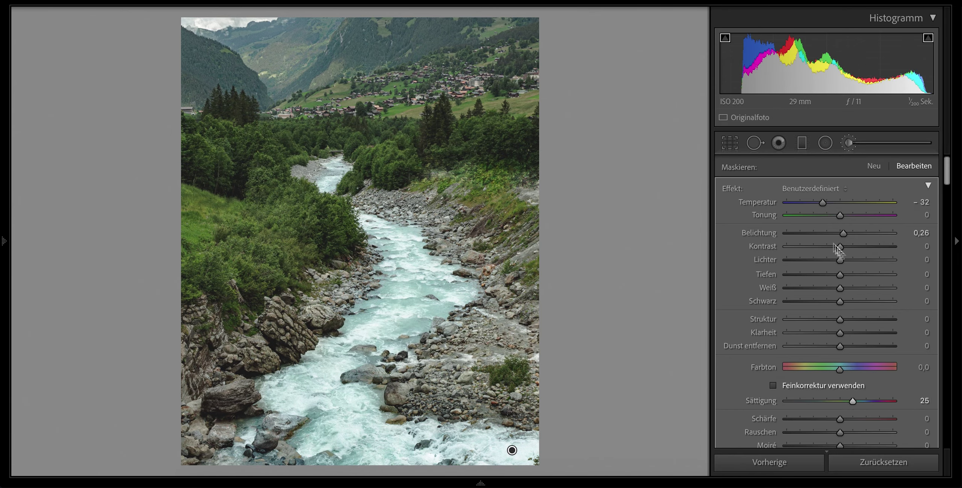
# Refine the river mask to temperature -30, tint 8, exposure 0.37, contrast -18, whites -5 and blacks -7, with shadows reset.
pyautogui.moveTo(821, 206); pyautogui.dragTo(819, 206)
pyautogui.moveTo(852, 401); pyautogui.dragTo(852, 404)
pyautogui.moveTo(846, 235); pyautogui.dragTo(836, 301)
pyautogui.doubleClick(775, 273)
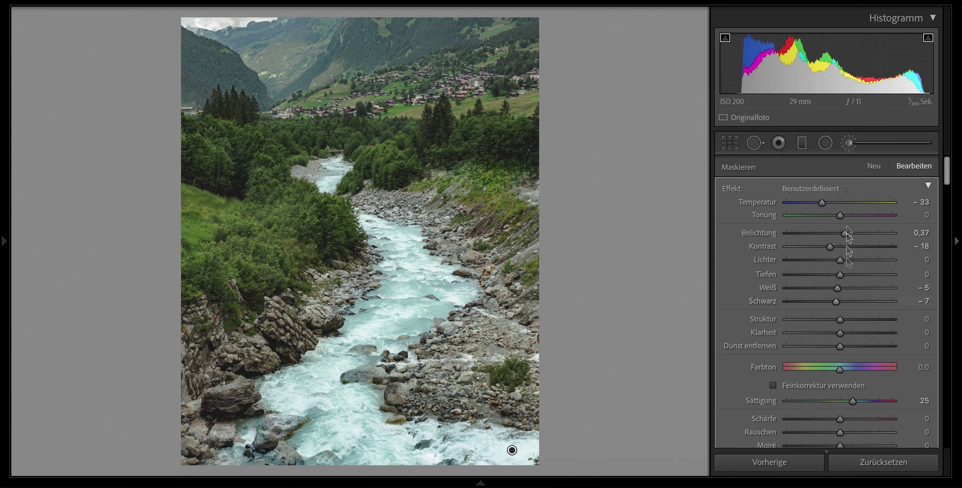
pyautogui.moveTo(842, 217); pyautogui.dragTo(825, 203)
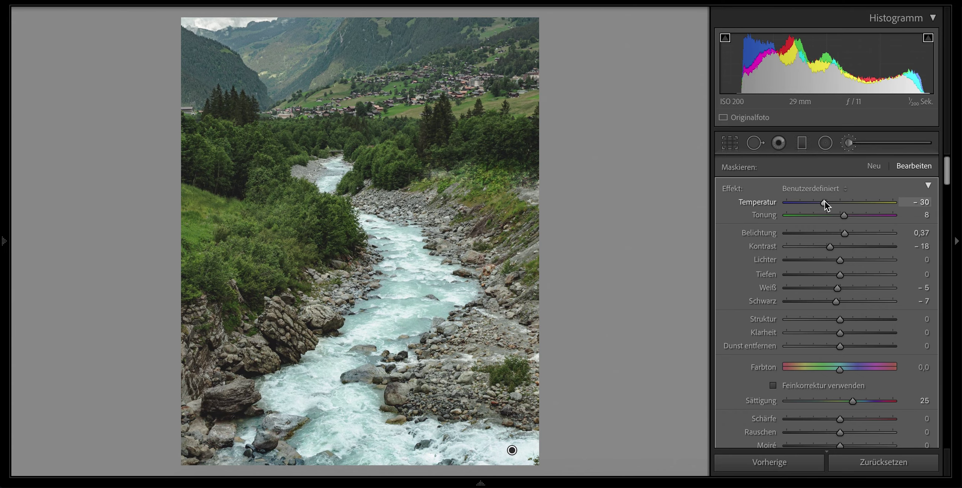
# Repair the blotchy strip between the dark trees and the right slope with size 32 strokes, choosing a different source area.
pyautogui.click(754, 143)
pyautogui.press('z')
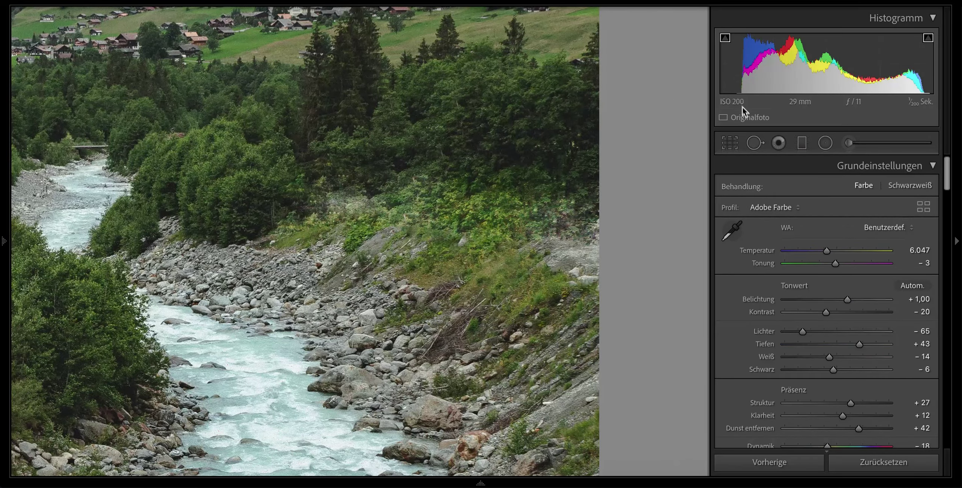
pyautogui.moveTo(268, 205)
pyautogui.mouseDown()
pyautogui.moveTo(384, 201)
pyautogui.moveTo(580, 230)
pyautogui.moveTo(596, 223)
pyautogui.moveTo(312, 193)
pyautogui.moveTo(332, 185)
pyautogui.moveTo(466, 192)
pyautogui.moveTo(555, 216)
pyautogui.moveTo(589, 213)
pyautogui.moveTo(516, 201)
pyautogui.mouseUp()
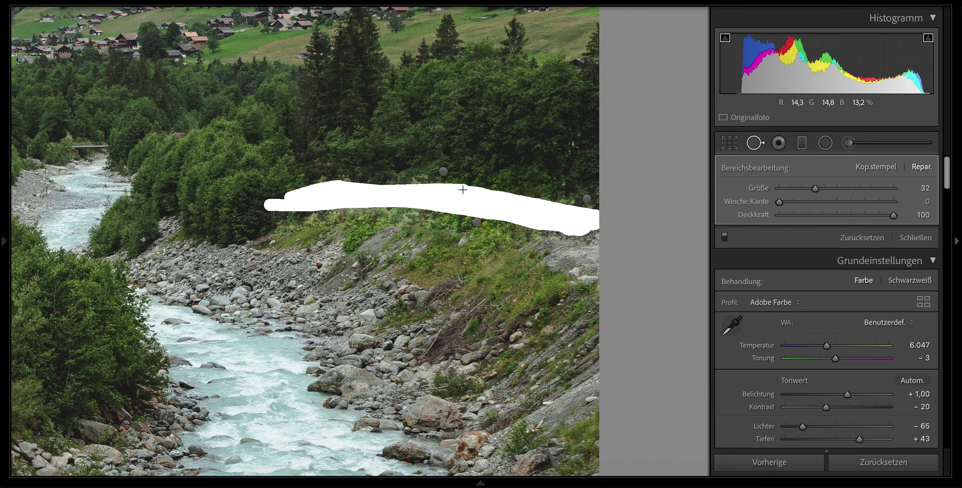
pyautogui.moveTo(463, 190); pyautogui.dragTo(462, 189)
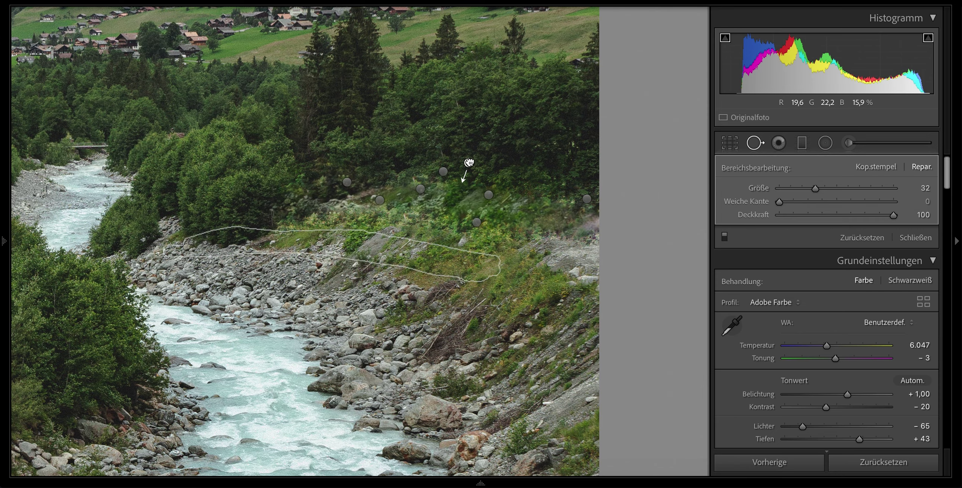
pyautogui.press('/')
pyautogui.moveTo(454, 168); pyautogui.dragTo(455, 174)
# Repair the grey patch at the slope's right edge, sampling from the vegetation above it, and undo the last stray repair.
pyautogui.moveTo(541, 242)
pyautogui.mouseDown()
pyautogui.moveTo(576, 248)
pyautogui.moveTo(599, 267)
pyautogui.moveTo(593, 230)
pyautogui.mouseUp()
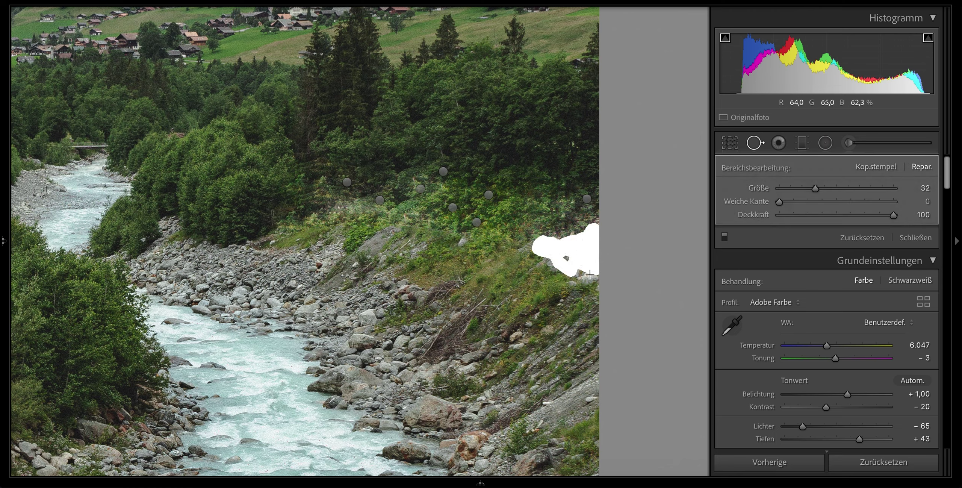
pyautogui.moveTo(570, 259); pyautogui.dragTo(570, 259)
pyautogui.moveTo(543, 33)
pyautogui.mouseDown()
pyautogui.moveTo(528, 182)
pyautogui.moveTo(537, 200)
pyautogui.mouseUp()
pyautogui.moveTo(502, 246); pyautogui.dragTo(502, 246)
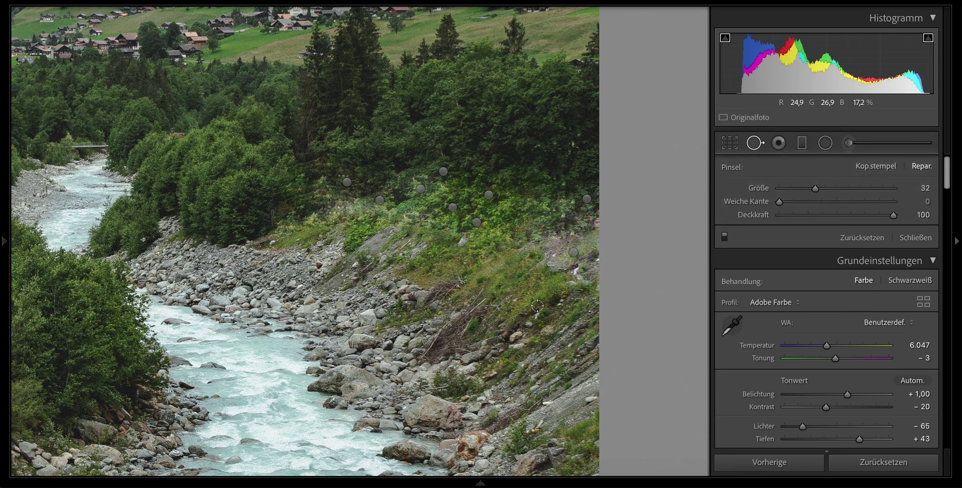
pyautogui.hotkey('ctrl', 'z')
pyautogui.press('q')
pyautogui.click(526, 299)
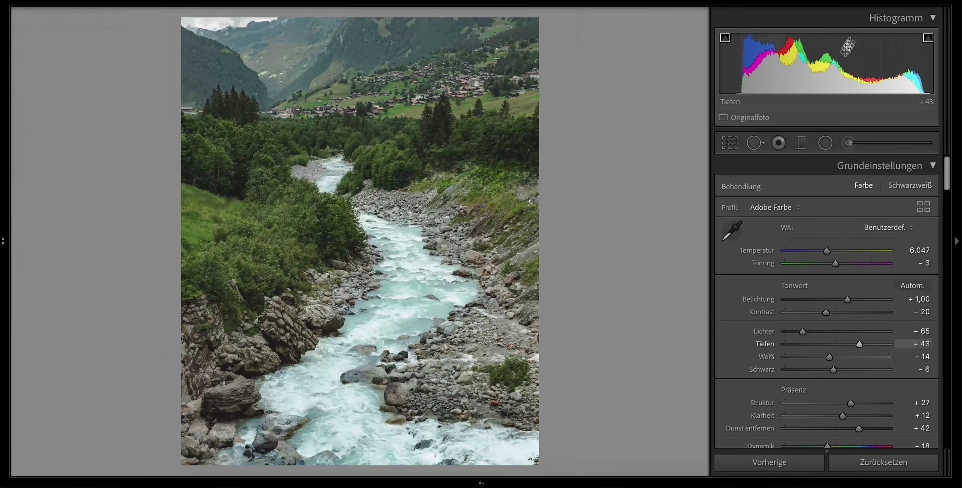
# Brush a new adjustment mask over the vegetation along the upper part of the right slope.
pyautogui.click(848, 143)
pyautogui.moveTo(516, 163)
pyautogui.mouseDown()
pyautogui.moveTo(433, 167)
pyautogui.moveTo(524, 197)
pyautogui.mouseUp()
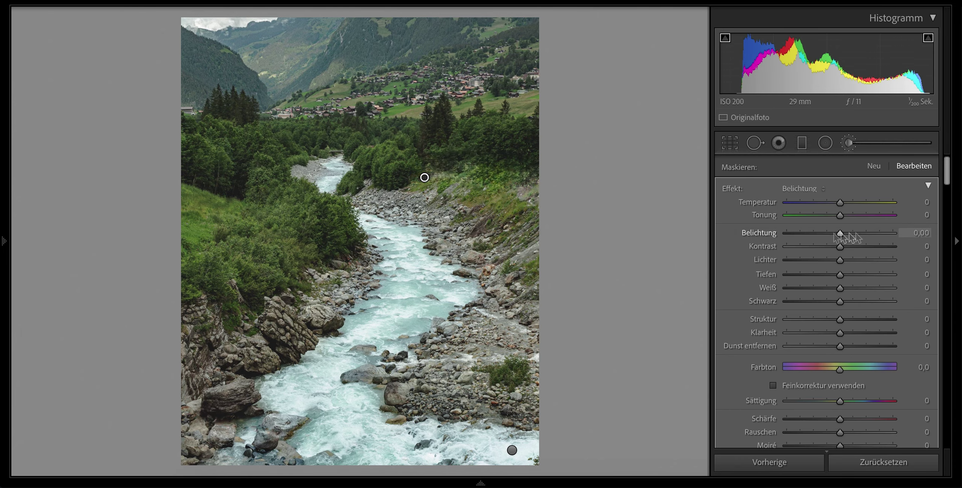